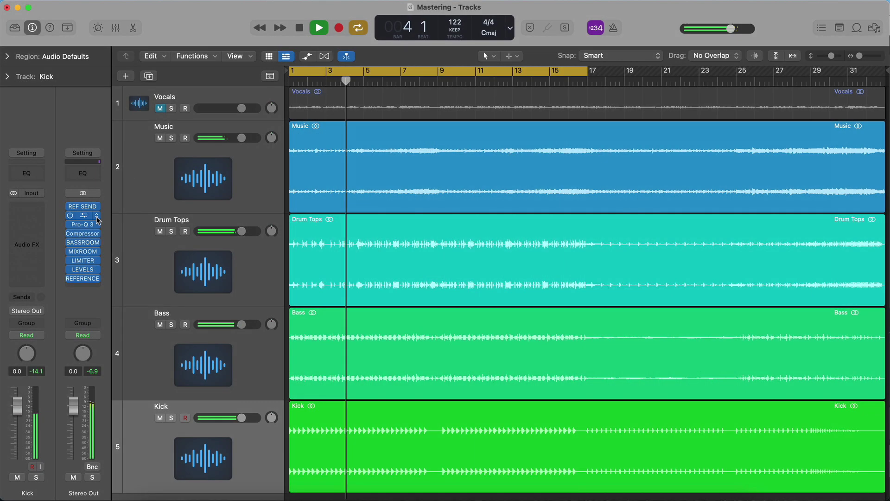
Open Pro-Q 3 on Stereo Out and add a low-shelf band with −10.83 dB gain.
left_click(83, 224)
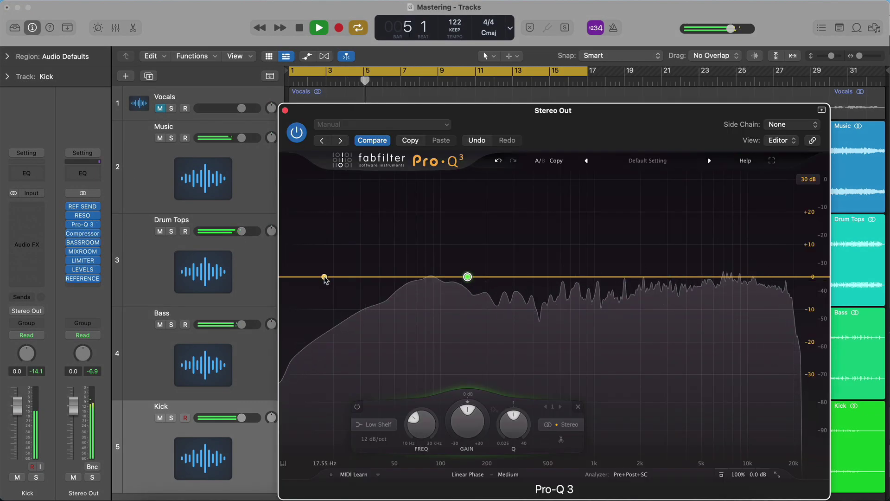
left_click_drag(324, 275, 404, 307)
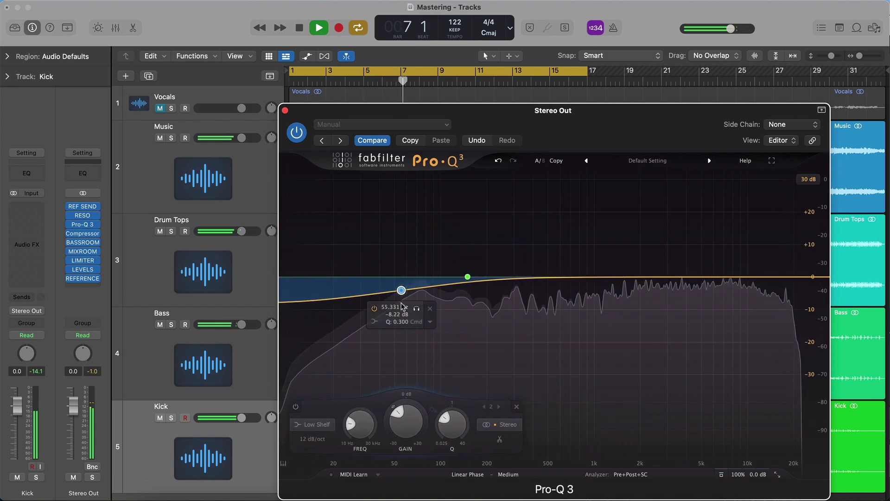
left_click(517, 407)
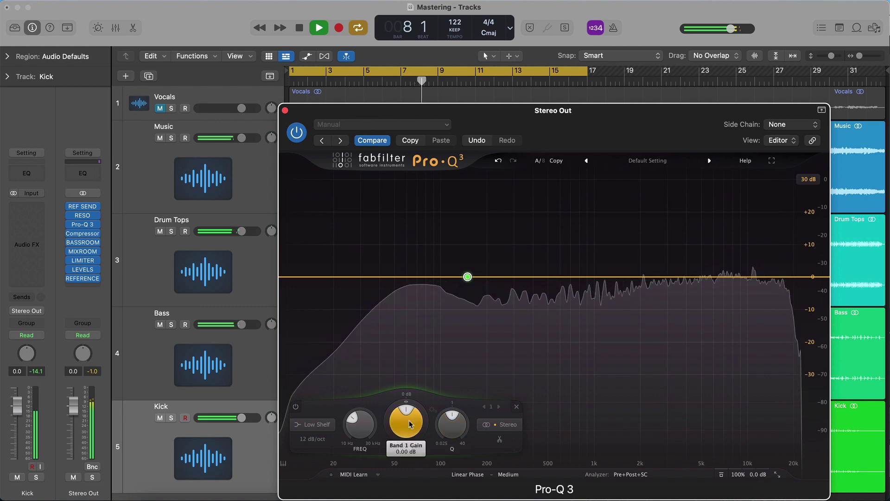
scroll(410, 424, "up", 10)
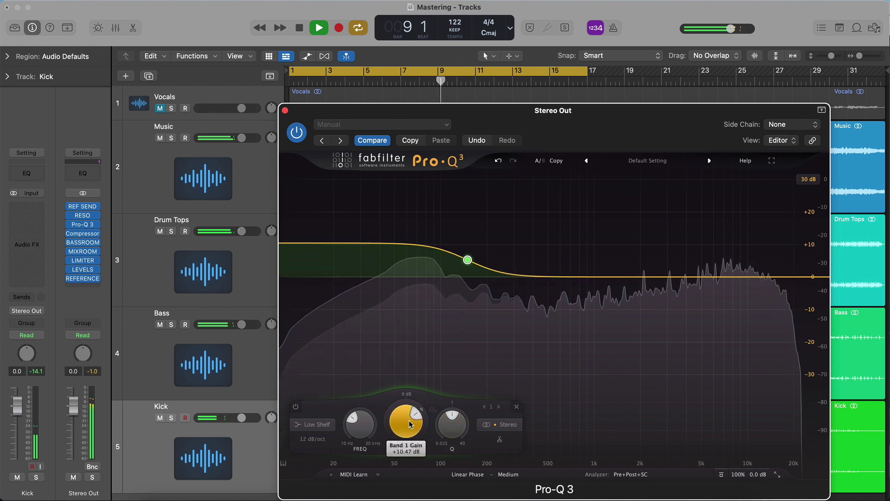
scroll(410, 424, "up", 4)
scroll(410, 424, "down", 20)
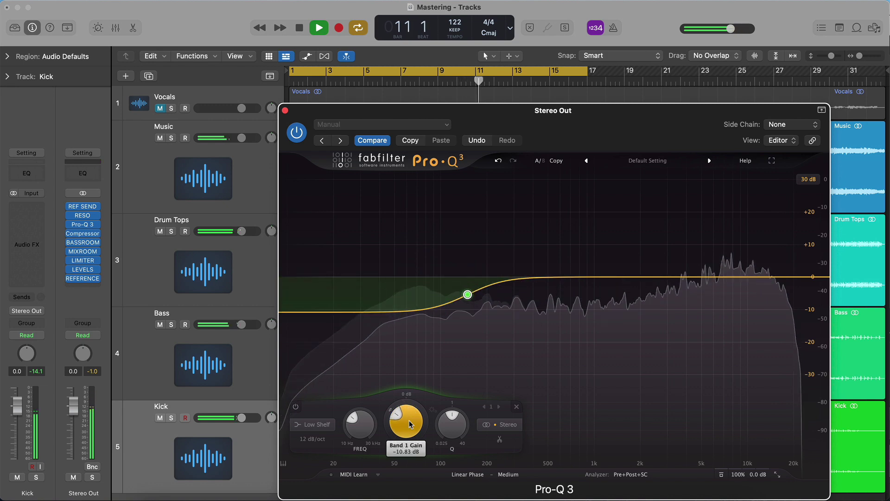
Bypass Pro-Q 3, then slightly lower BASSROOM's green, yellow and orange band gains.
left_click(297, 133)
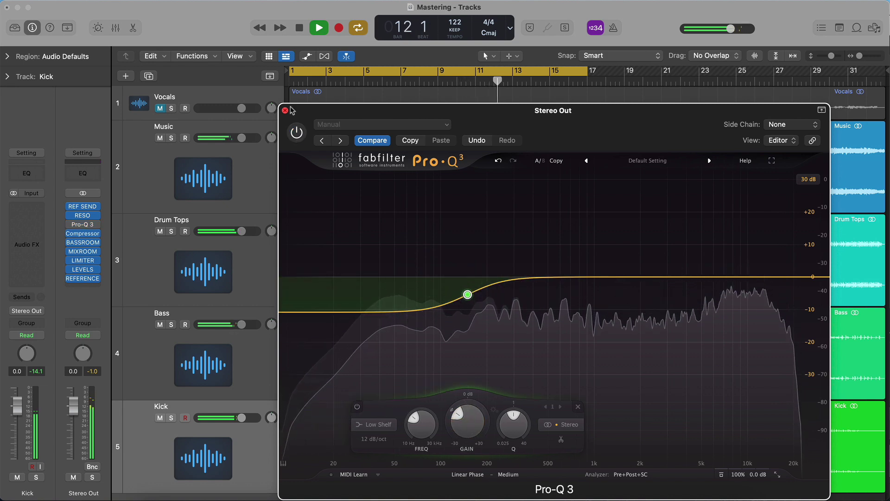
left_click(285, 110)
left_click(84, 244)
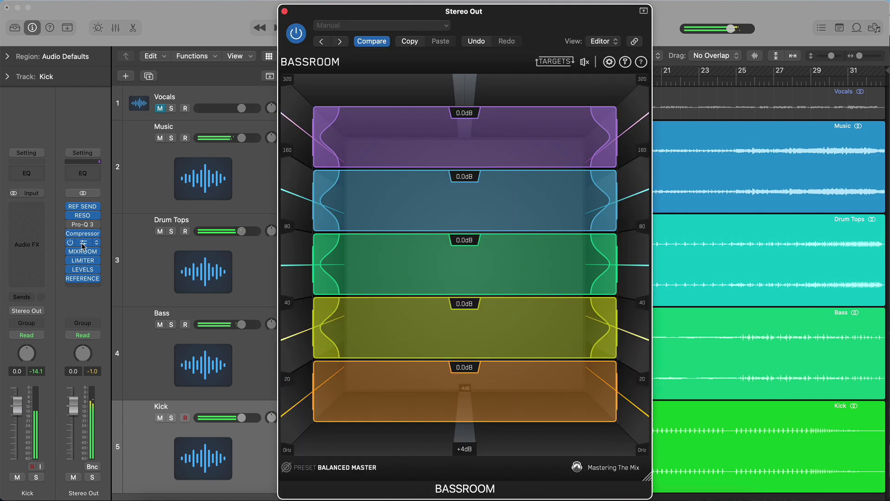
left_click_drag(438, 195, 431, 263)
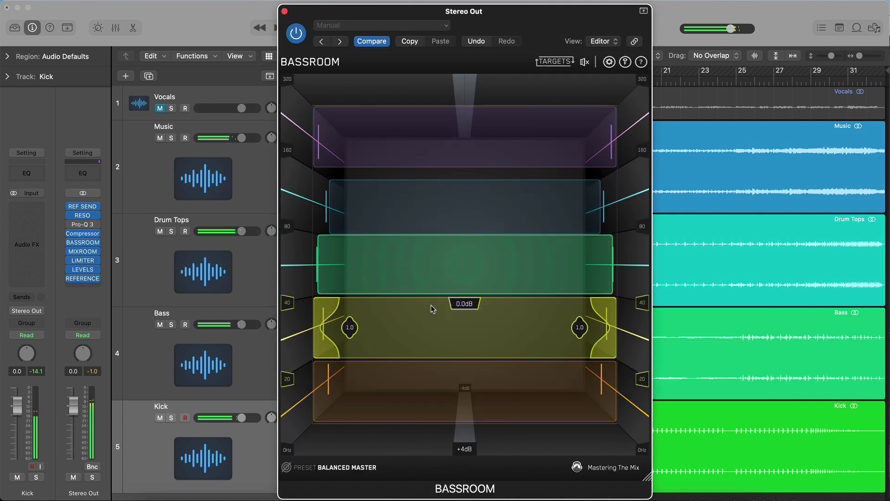
left_click_drag(433, 306, 432, 310)
left_click_drag(418, 363, 419, 364)
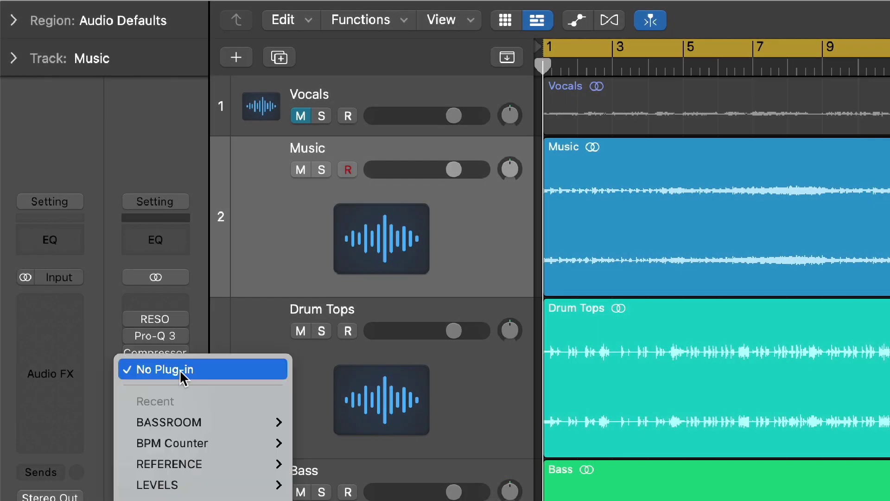
Insert BASSROOM (Stereo) on Stereo Out after the Compressor.
mouse_move(204, 424)
left_click(310, 422)
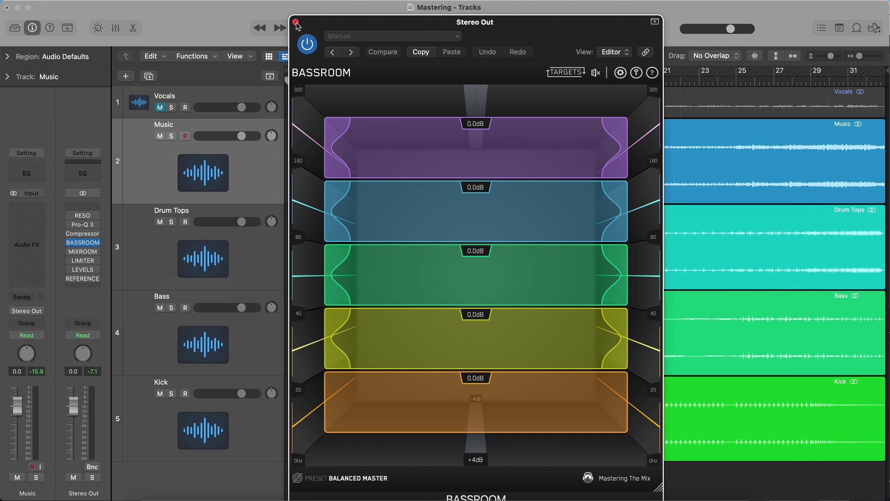
Move BASSROOM to the top slot and back below the Compressor, then reopen its window.
left_click(296, 21)
mouse_move(87, 242)
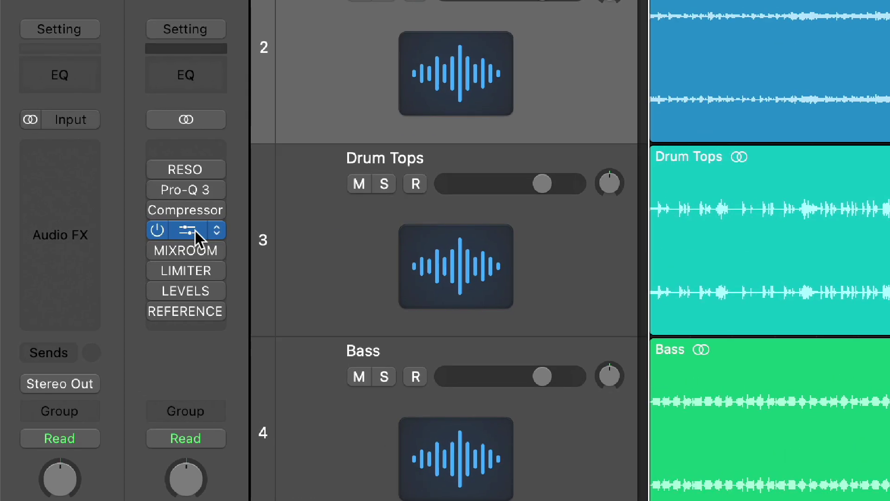
left_click_drag(195, 230, 194, 148)
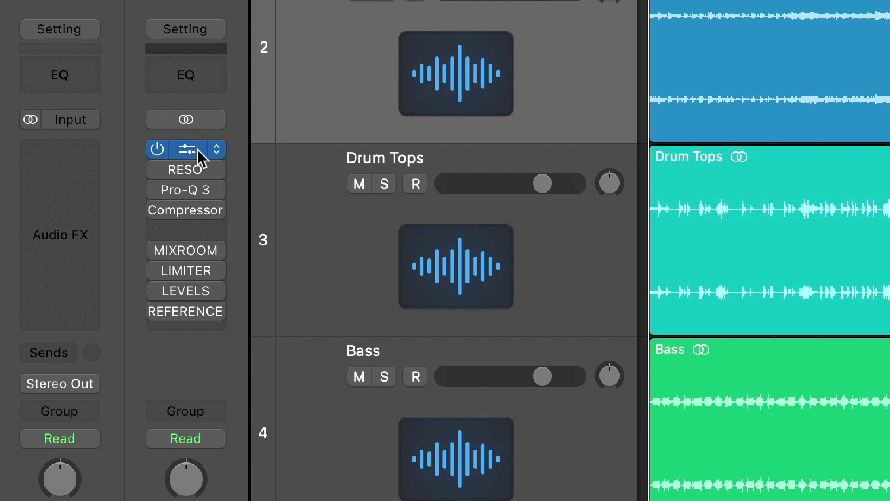
left_click_drag(193, 148, 193, 232)
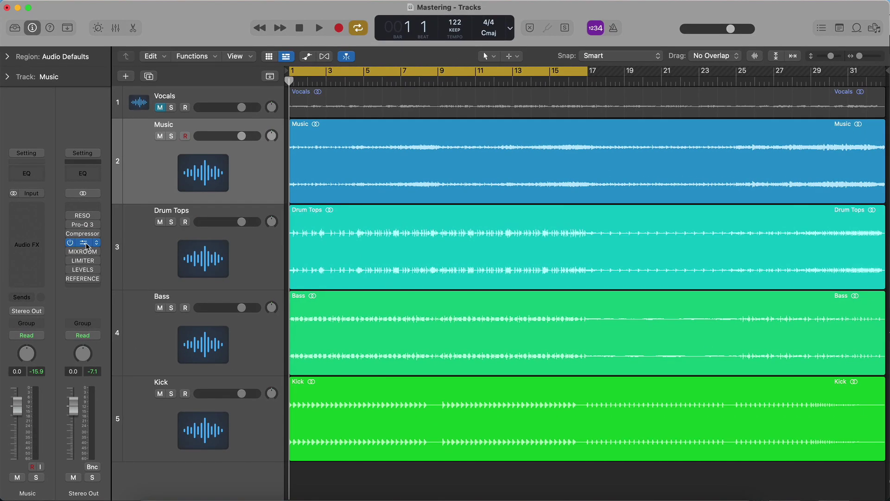
left_click(86, 244)
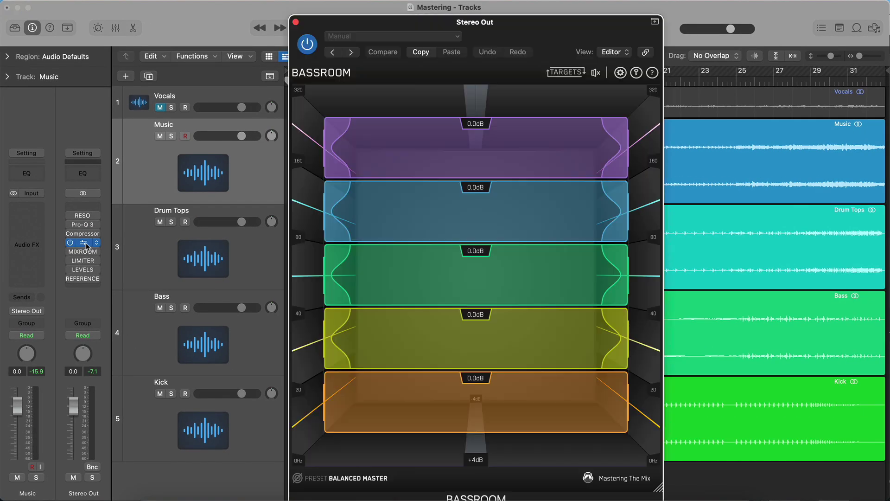
Load BASSROOM's STAR ENGINEERS > DANCE-POP GURU preset.
left_click(326, 479)
mouse_move(344, 459)
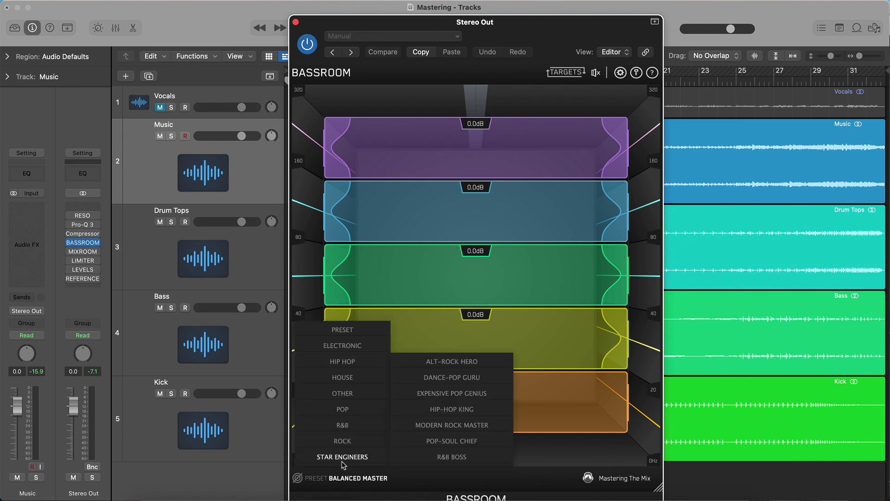
left_click(445, 379)
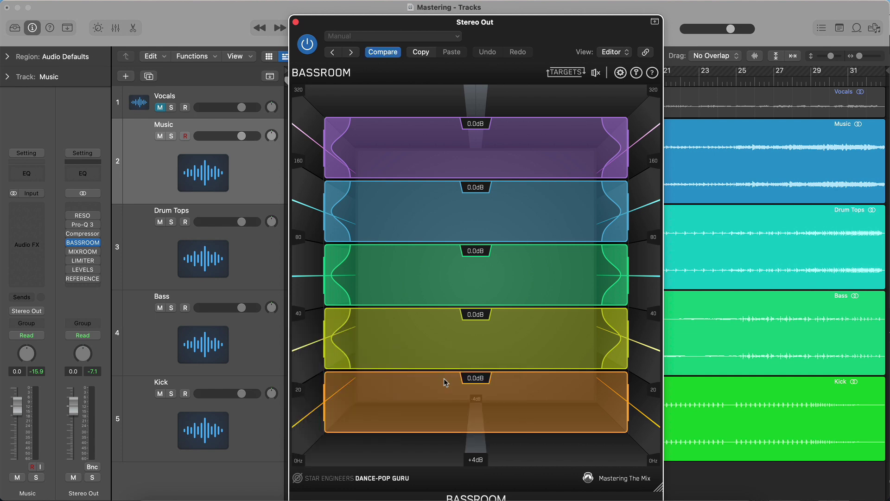
Load a reference track, select a section, and create band targets from it.
left_click(300, 482)
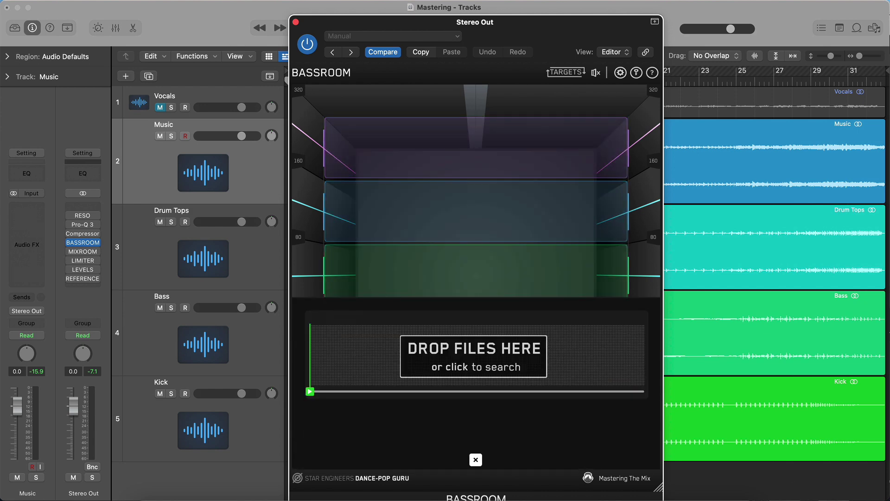
left_click_drag(603, 371, 505, 373)
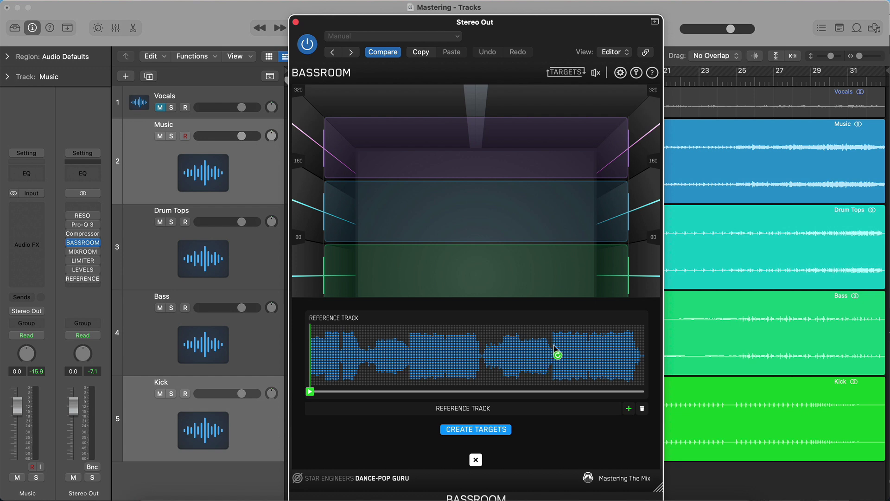
left_click_drag(555, 347, 586, 346)
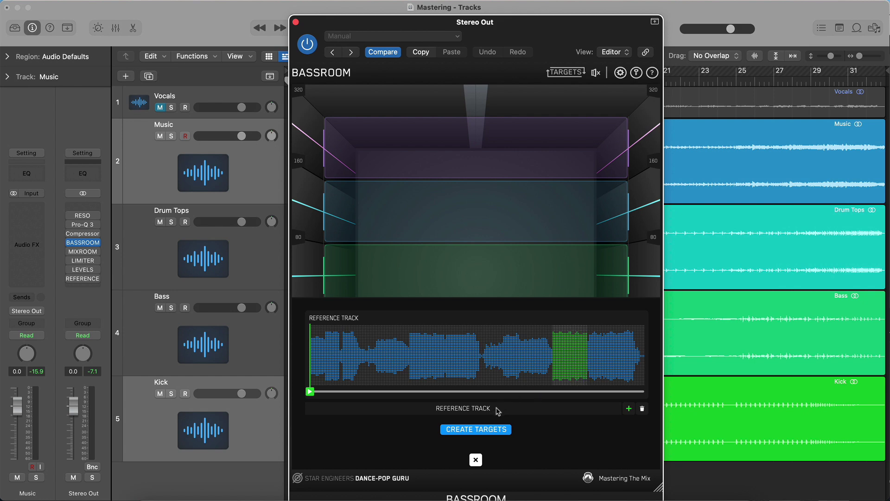
left_click(475, 429)
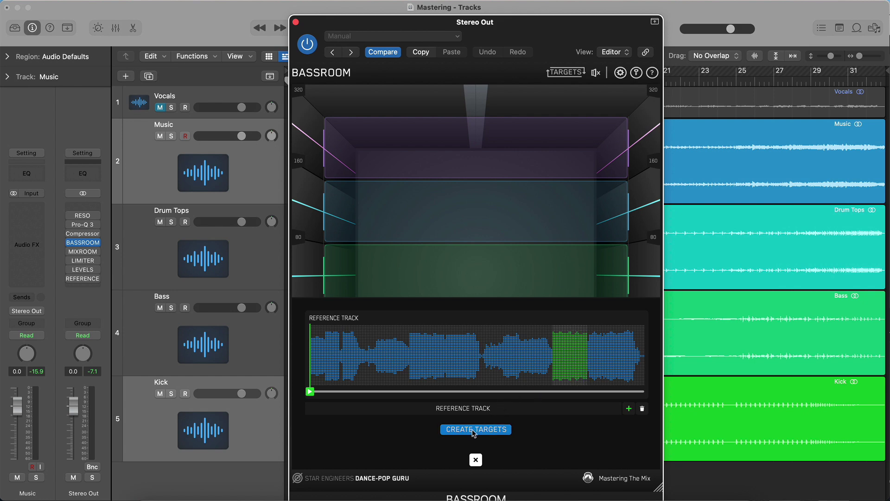
left_click(476, 461)
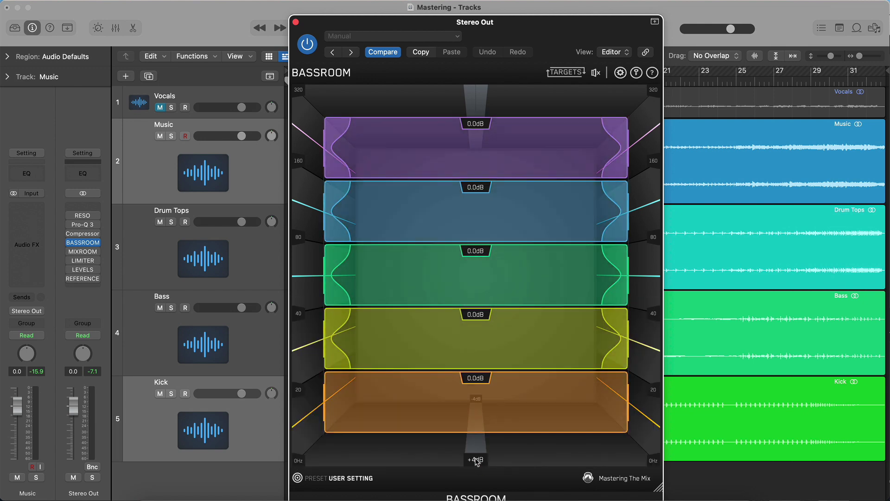
Add Reference Track 2, mark its loud section, and close the reference panel.
left_click(298, 479)
left_click_drag(684, 482, 517, 374)
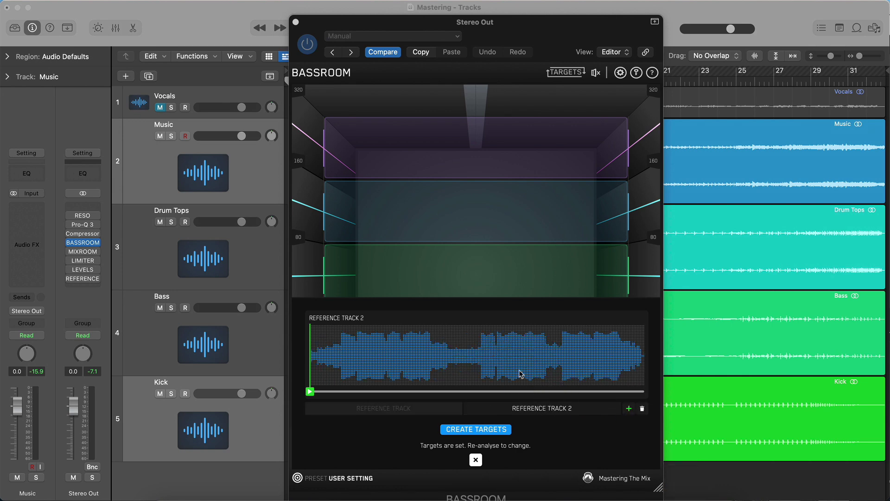
left_click_drag(563, 353, 621, 345)
left_click(420, 410)
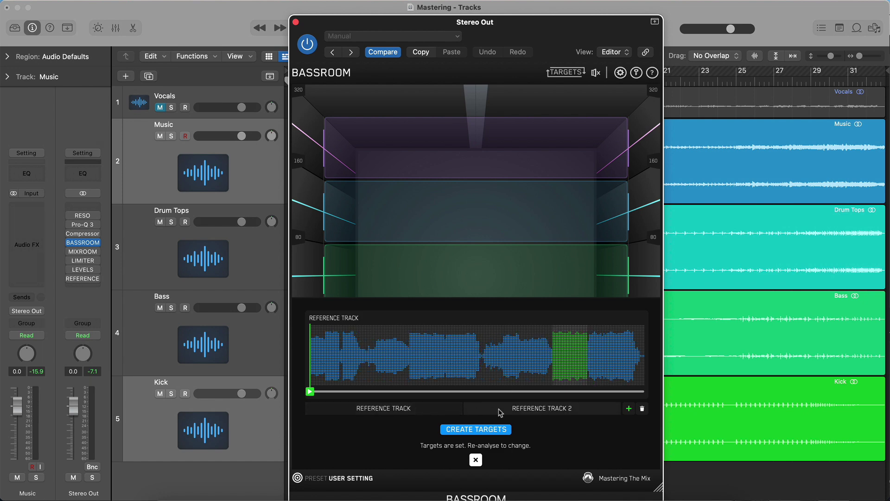
left_click(500, 409)
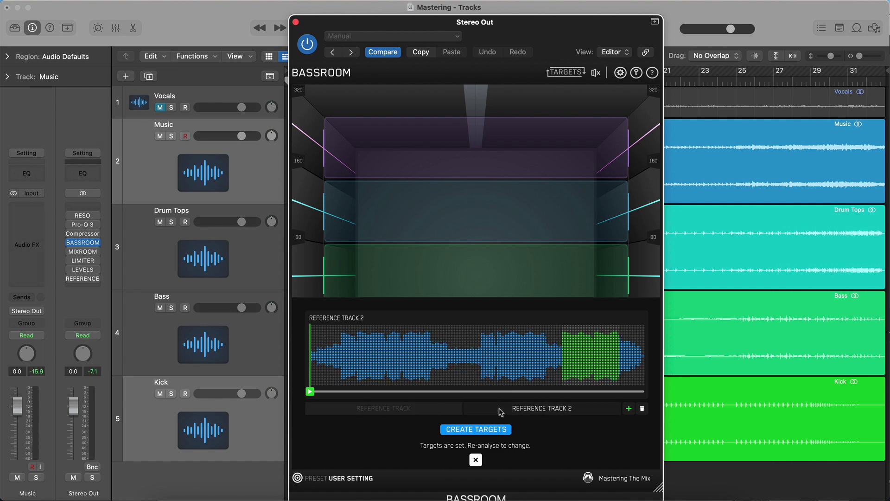
left_click(476, 461)
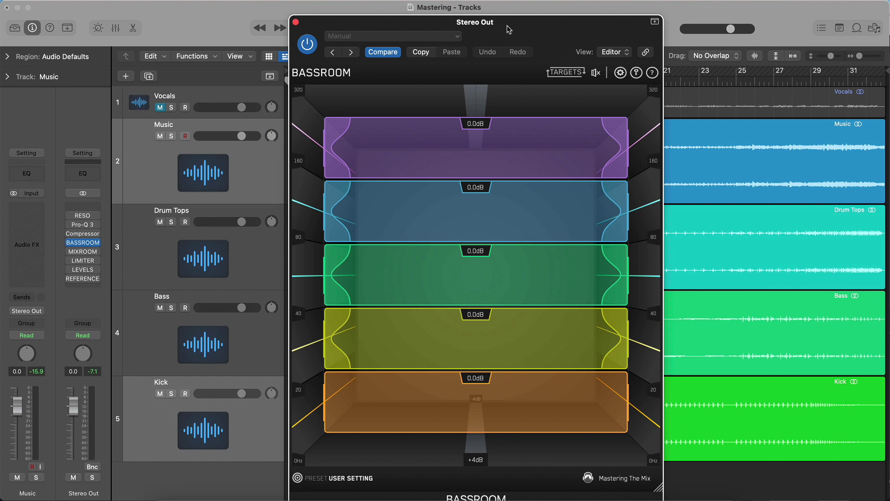
With the mix playing, set BASSROOM's bands to +0.7, −1.0, +0.4, −1.2 and −3.5 dB.
left_click(295, 22)
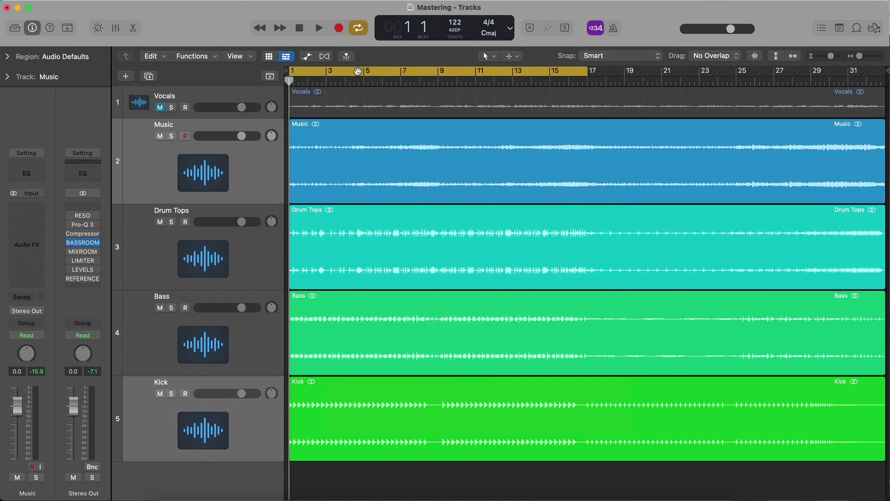
key("space")
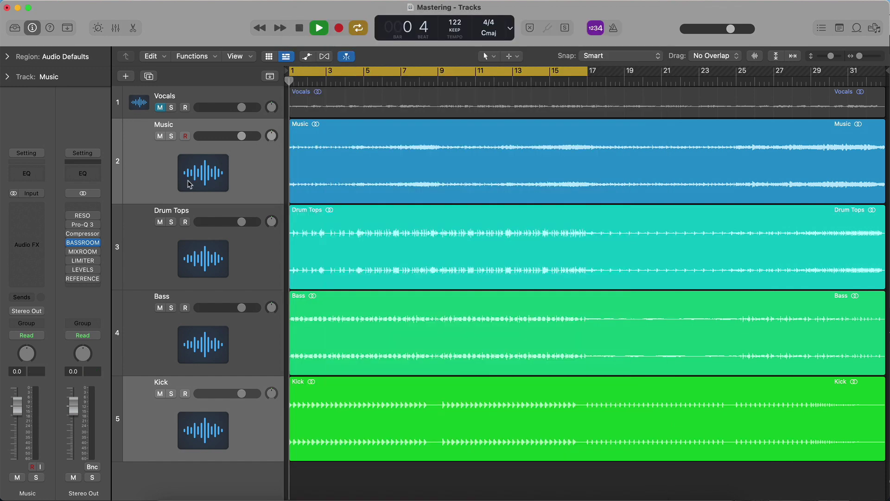
left_click(83, 244)
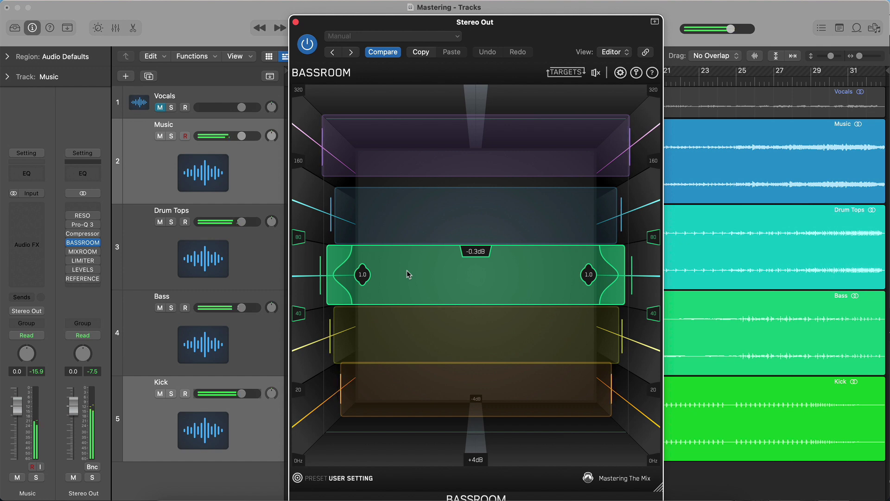
scroll(407, 270, "up", 2)
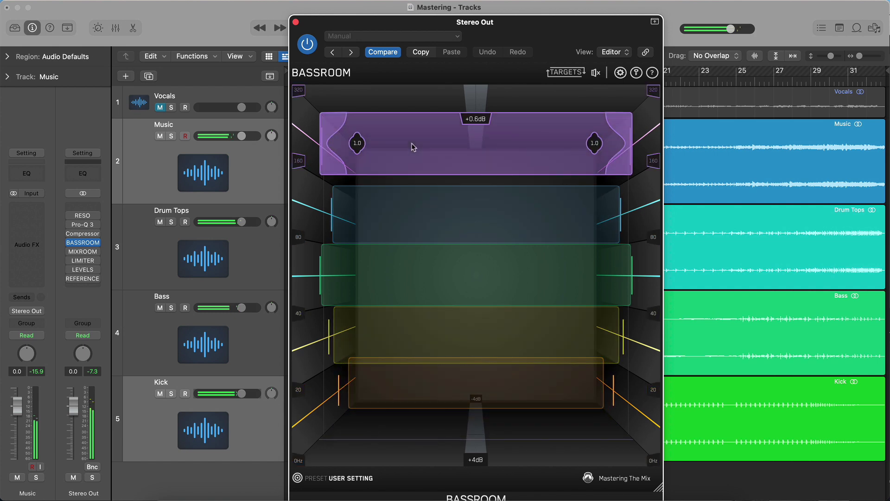
scroll(413, 148, "up", 1)
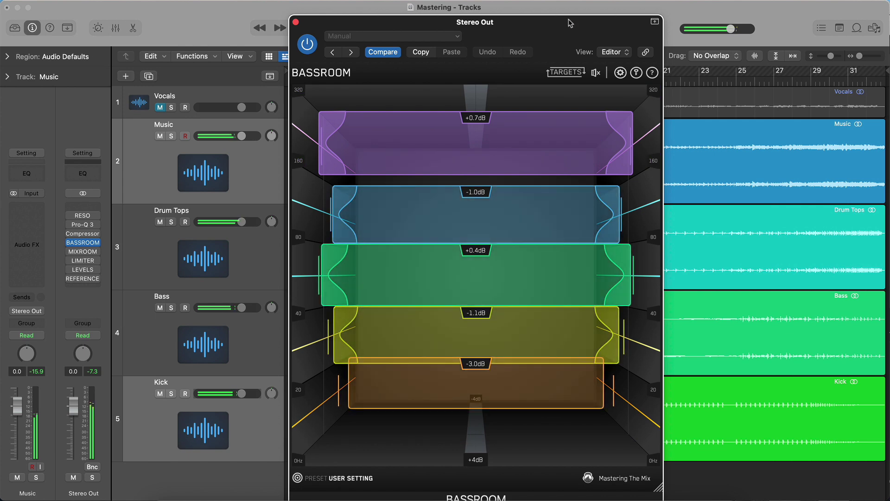
scroll(431, 386, "down", 1)
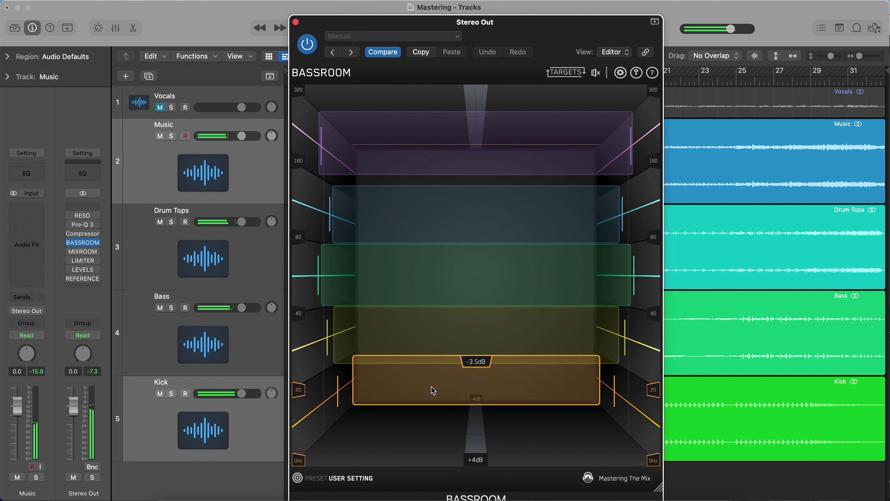
Raise BASSROOM's output gain to 0.2 dB.
mouse_move(596, 73)
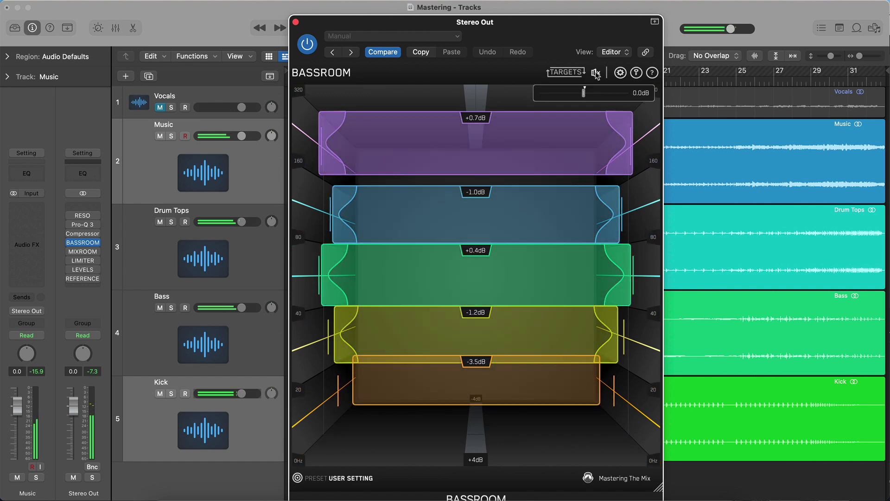
scroll(588, 94, "up", 1)
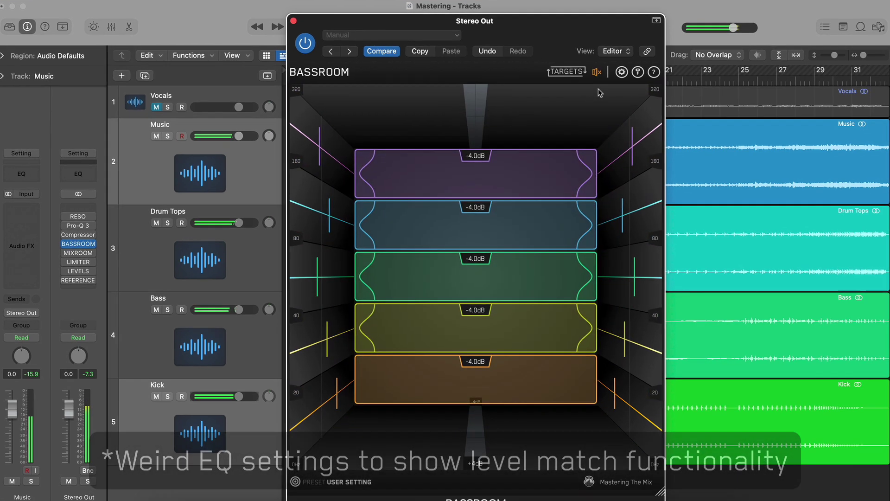
Raise the output gain to 4.2 dB and A/B the EQ on and off.
mouse_move(596, 73)
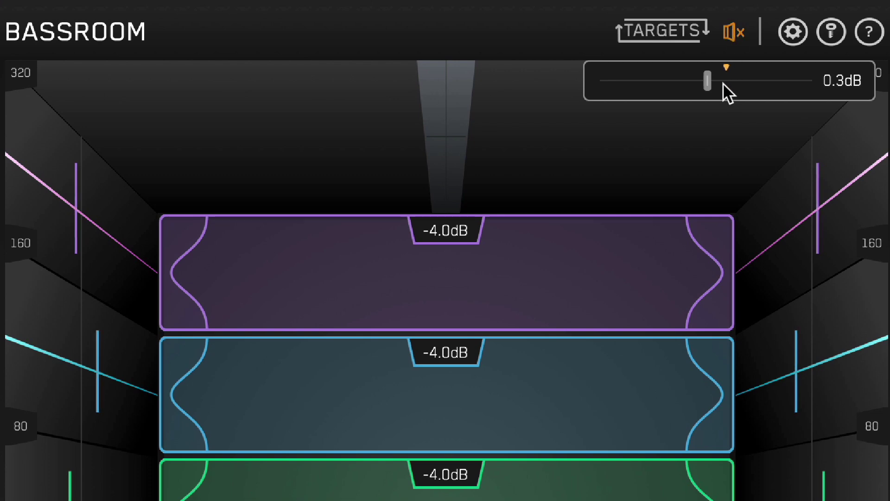
scroll(723, 83, "up", 2)
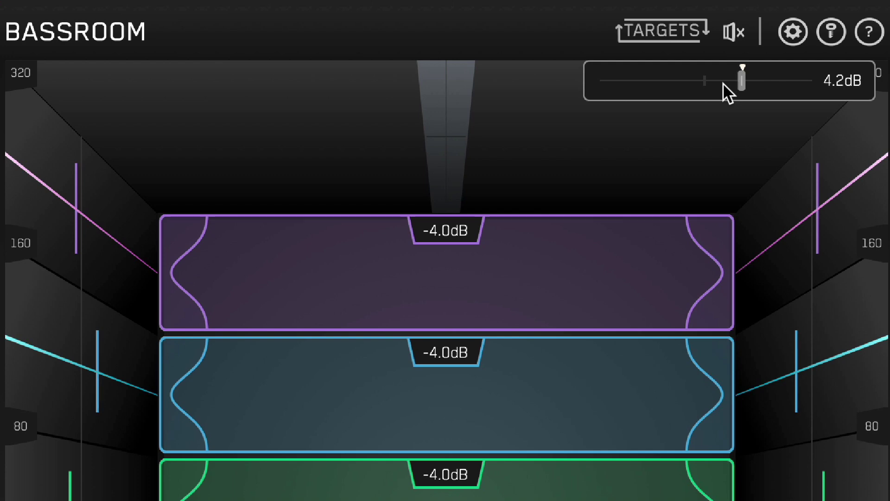
left_click(730, 29)
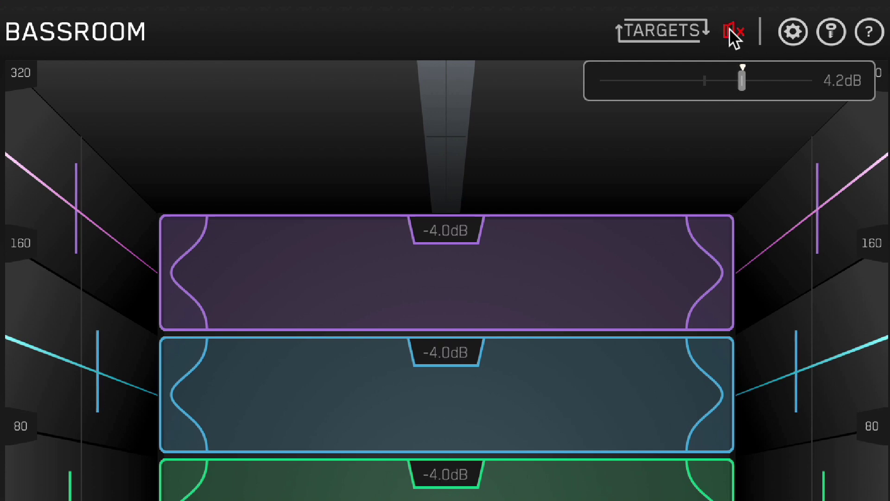
left_click(729, 28)
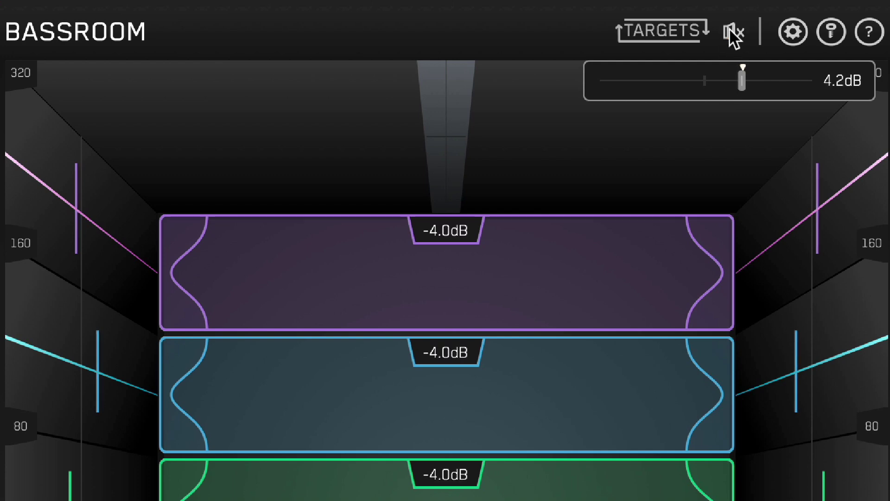
Reset the top two bands to 0 dB and lower the output gain to 2.3 dB.
double_click(534, 246)
mouse_move(733, 37)
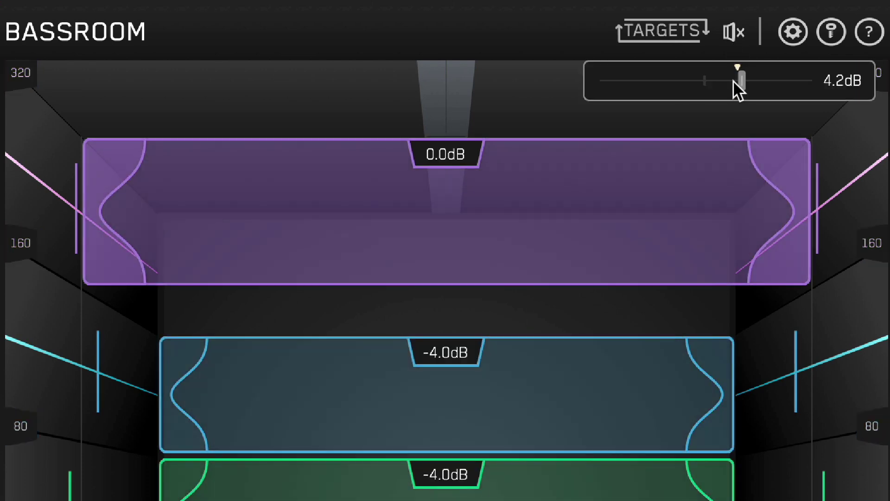
scroll(733, 80, "down", 5)
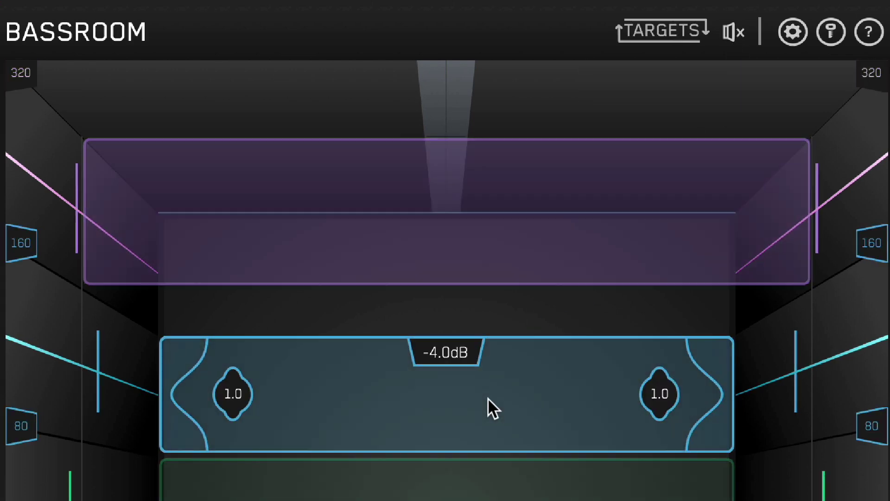
double_click(487, 408)
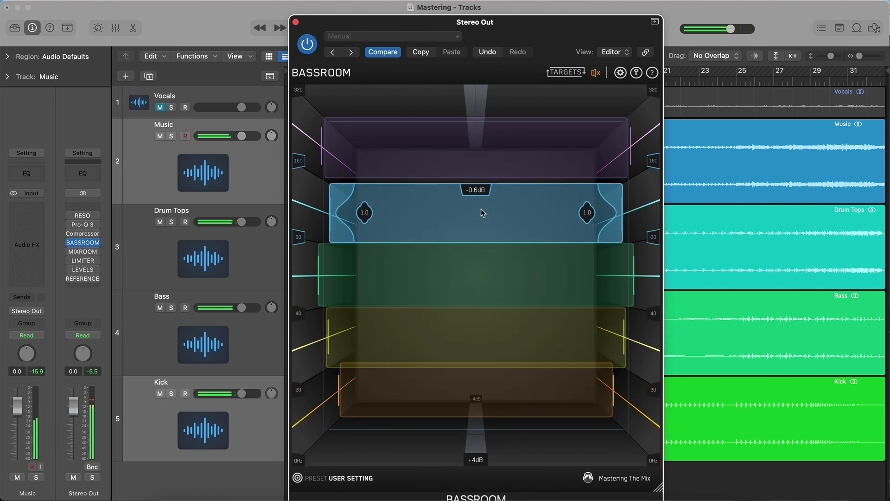
Confirm the BASSROOM output gain slider reads 2.3 dB.
mouse_move(596, 74)
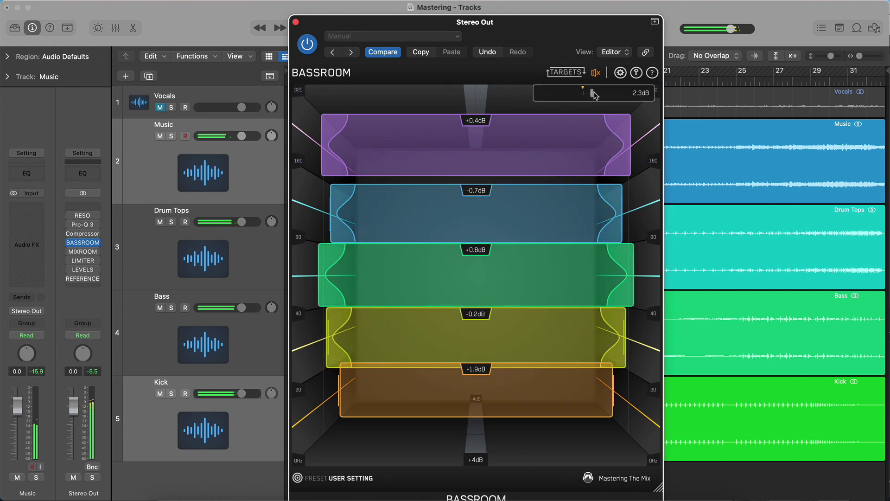